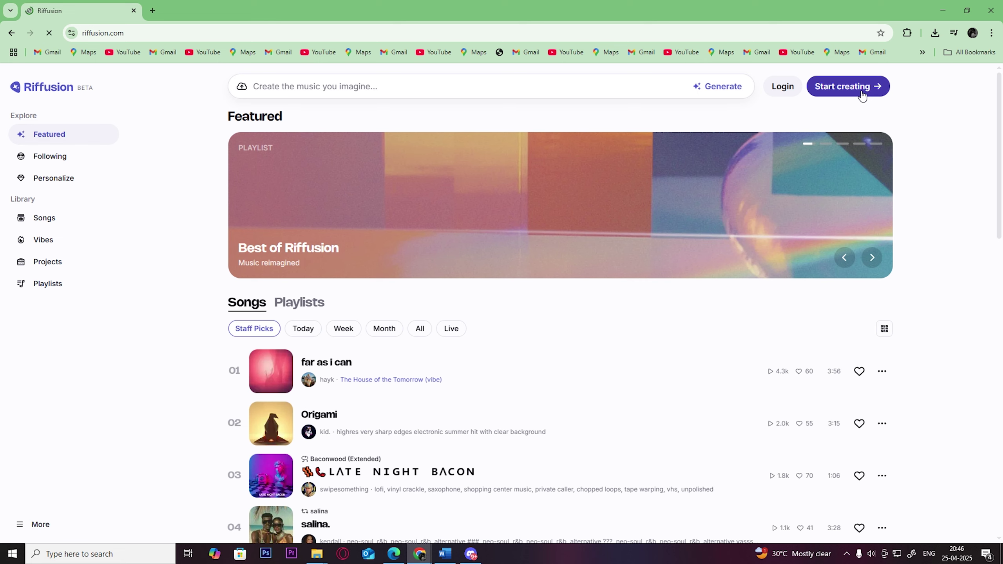
# Sign up to start creating with a Google account, agree to the Riffusion terms and continue past the beta welcome
pyautogui.click(862, 91)
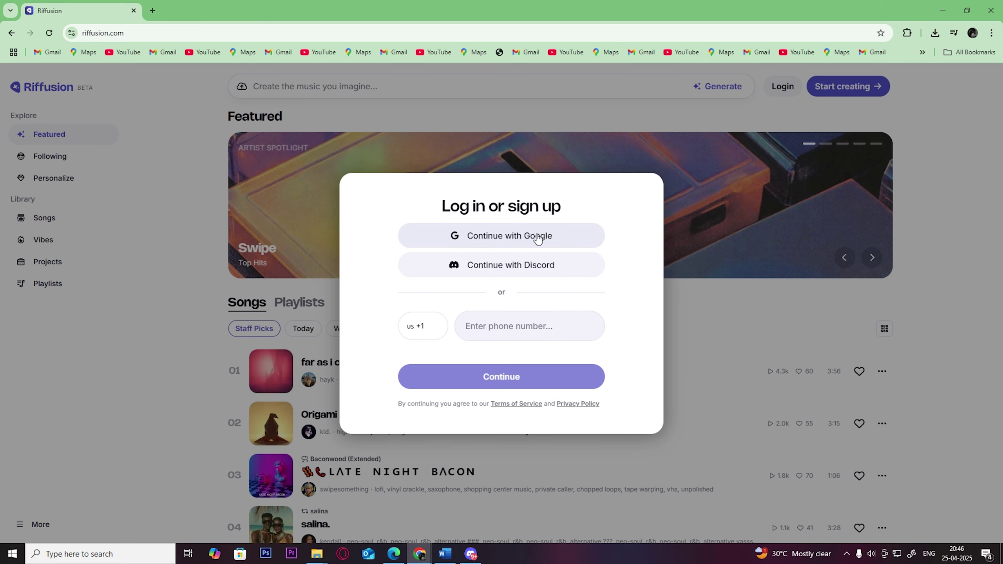
pyautogui.click(537, 237)
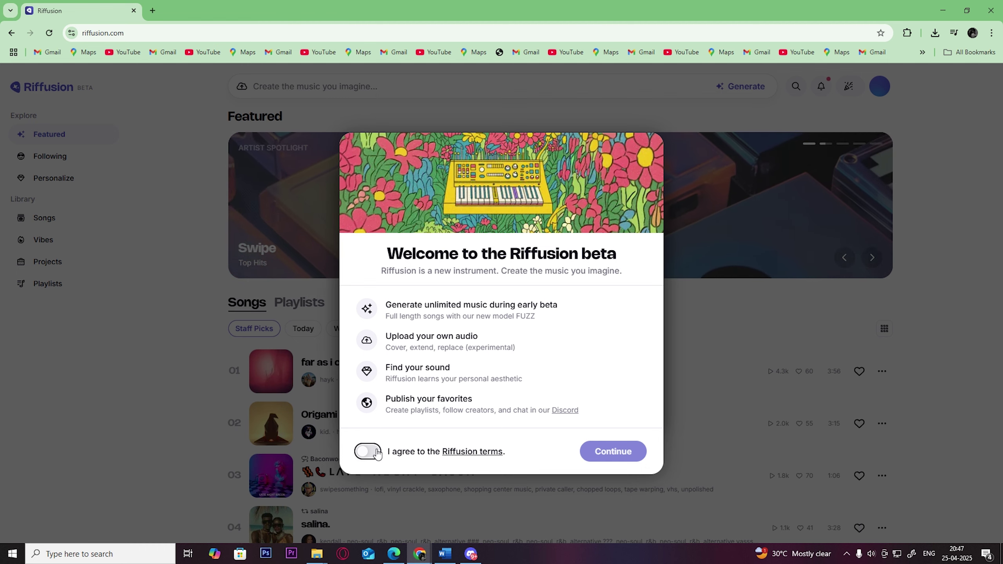
pyautogui.click(367, 452)
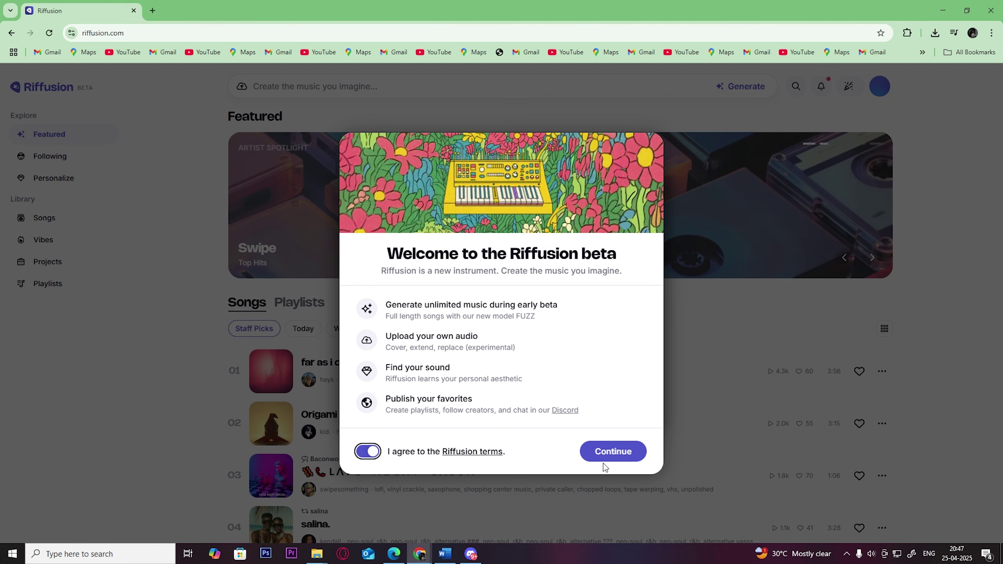
pyautogui.click(608, 452)
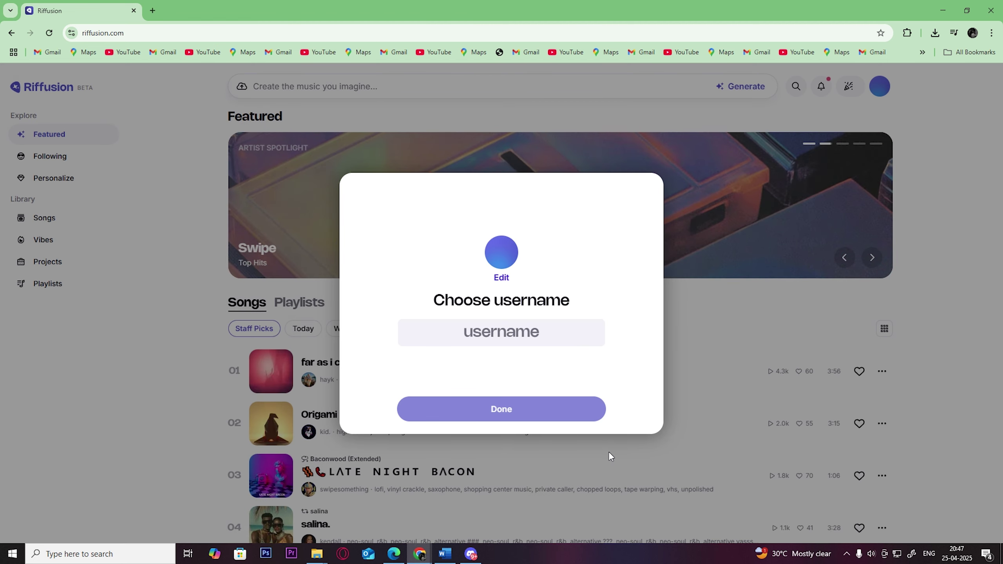
# Choose EasyInternet as the account username and finish the profile setup
pyautogui.click(485, 340)
pyautogui.write('e')
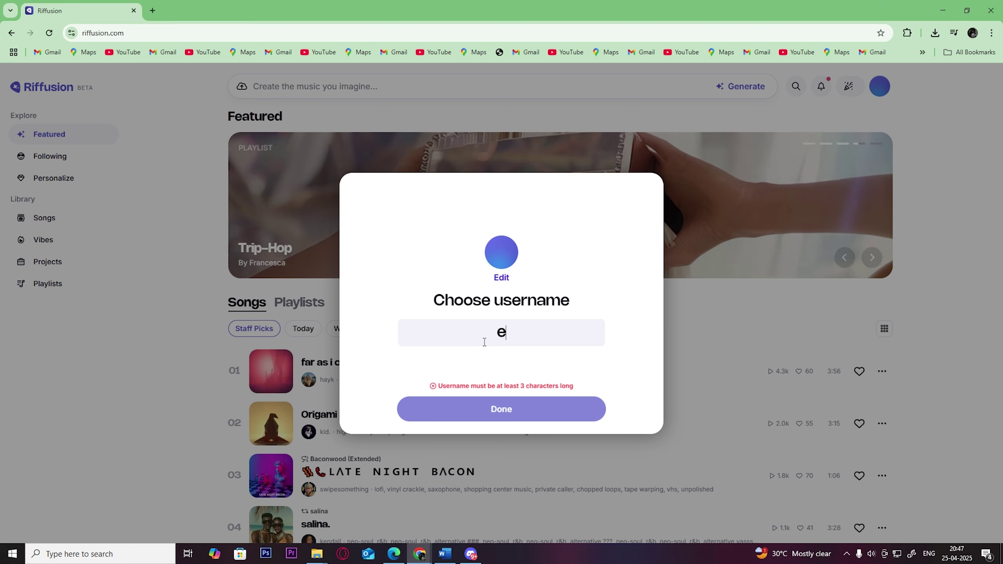
pyautogui.press('BackSpace')
pyautogui.write('EasyInternet')
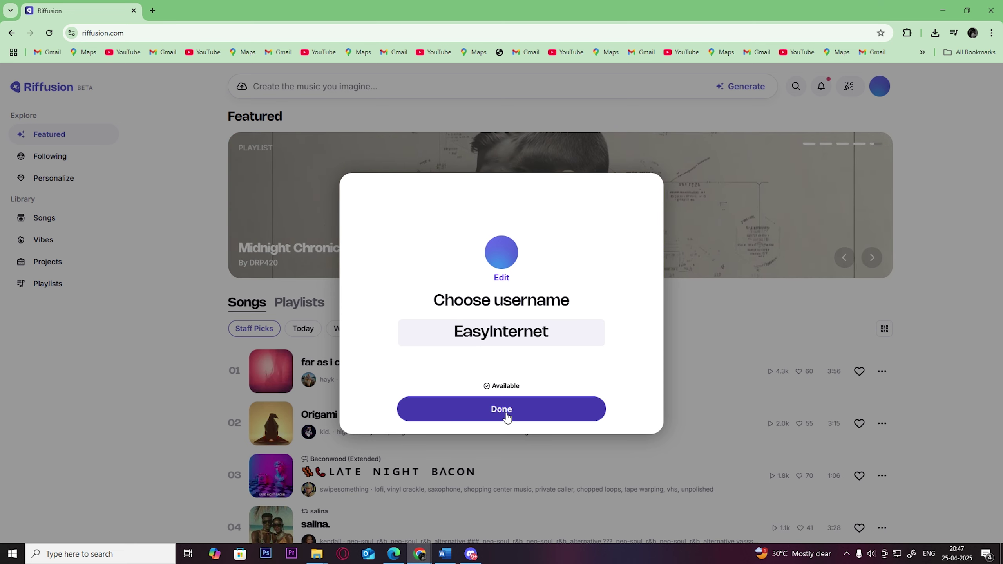
pyautogui.click(506, 415)
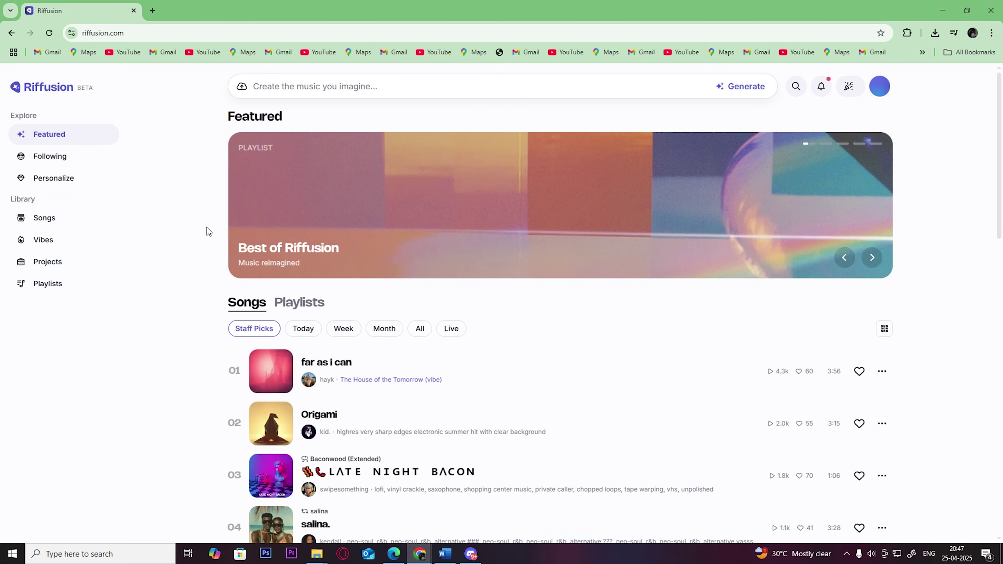
pyautogui.scroll(-4, 205, 226)
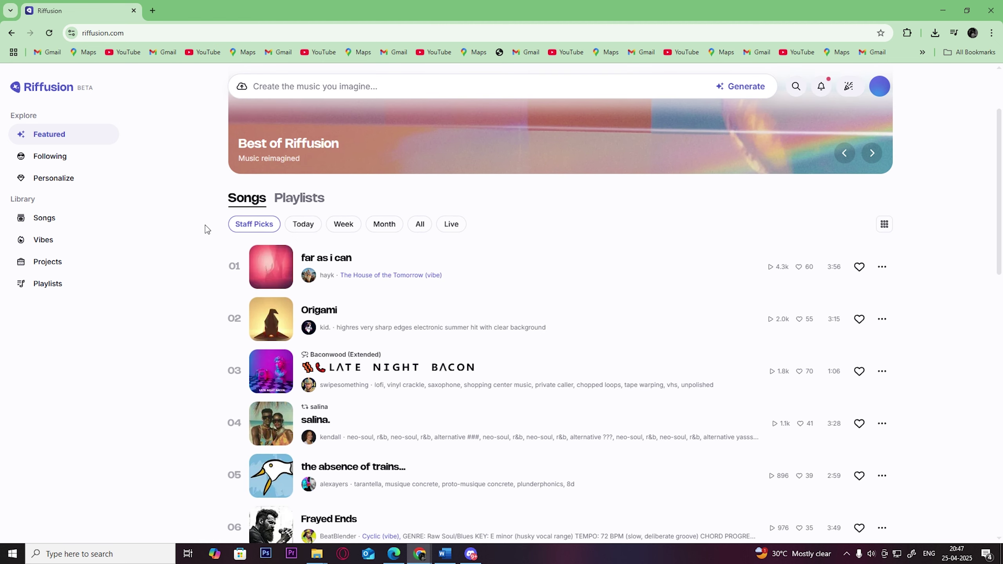
pyautogui.scroll(-1, 206, 230)
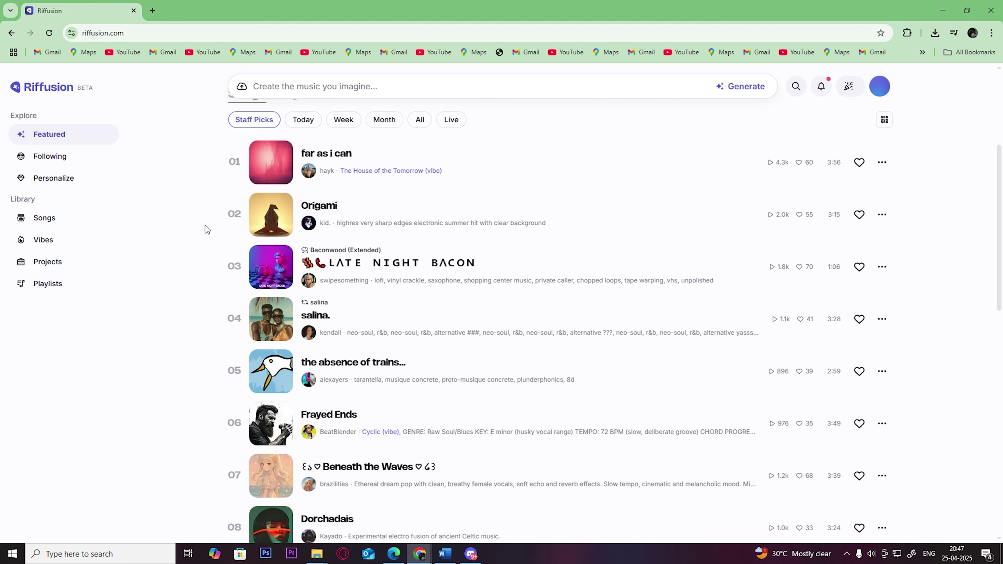
pyautogui.scroll(-3, 207, 229)
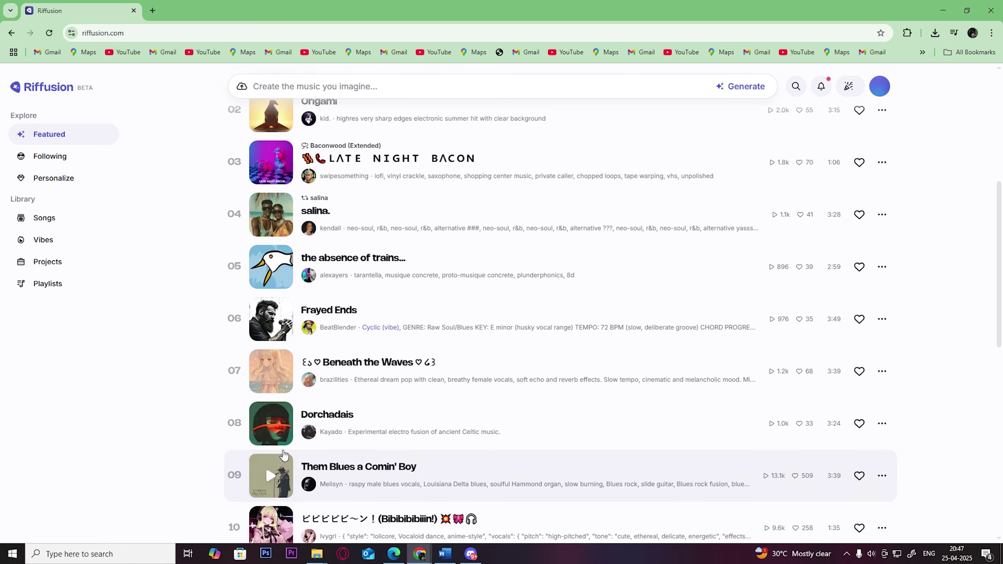
pyautogui.scroll(6, 240, 309)
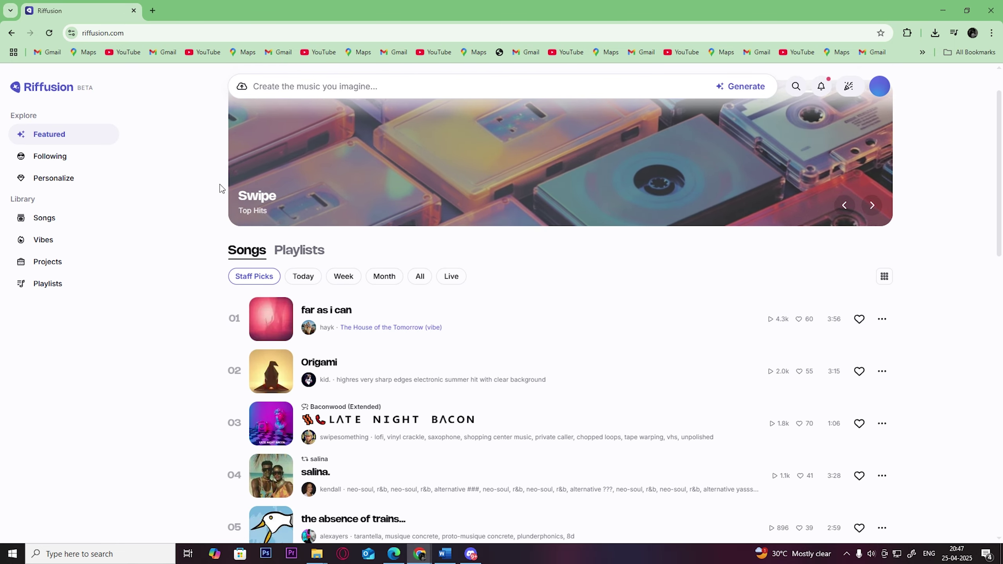
pyautogui.scroll(1, 968, 219)
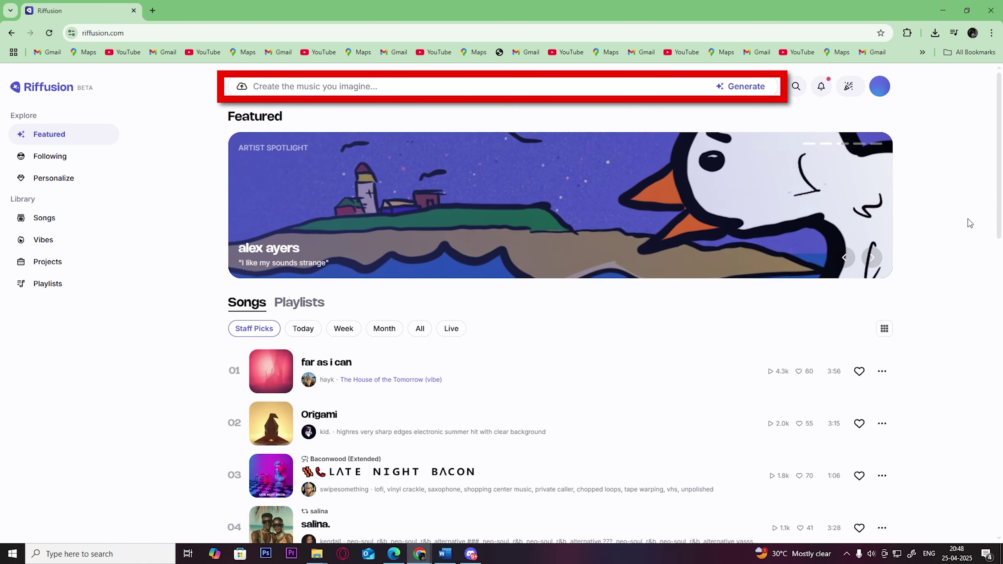
# Write a song prompt about a medieval warrior and a female farmer falling in love, facing hardships in their relationship and living happily ever after
pyautogui.click(302, 92)
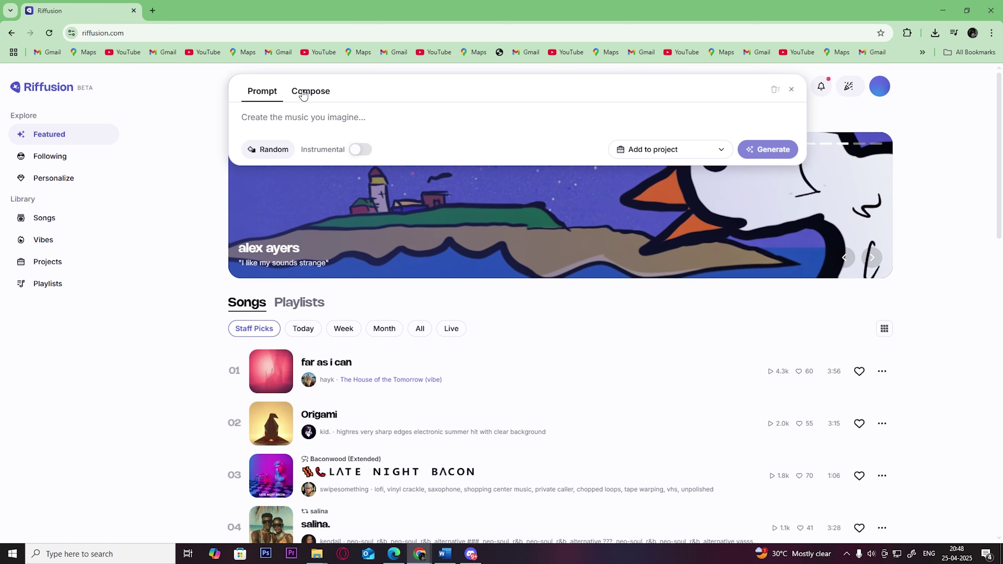
pyautogui.write('A song about medieval warrior and a female farmer, how they fell in love and hardships they faced during their realtions')
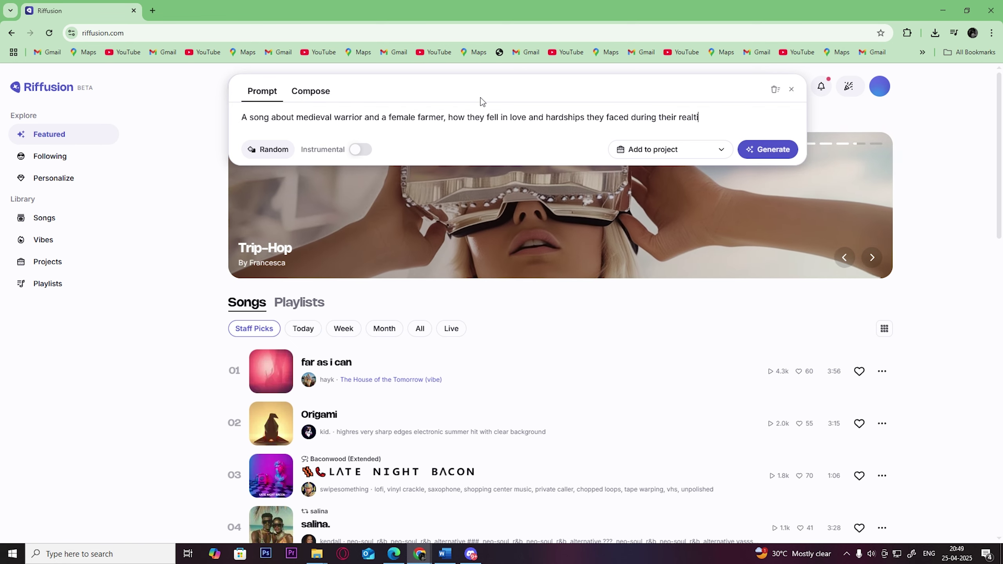
pyautogui.write('hip to how happily')
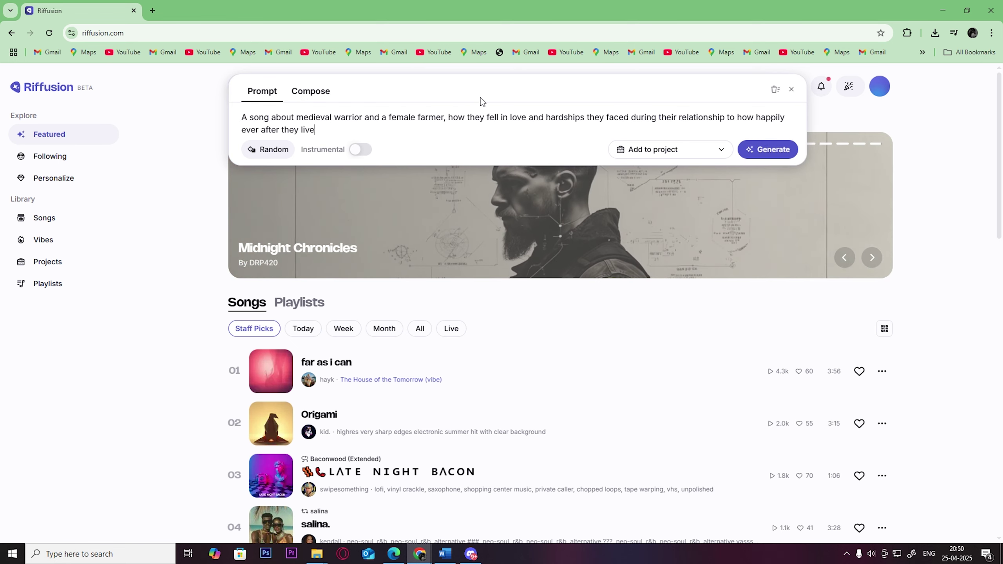
pyautogui.write('d.')
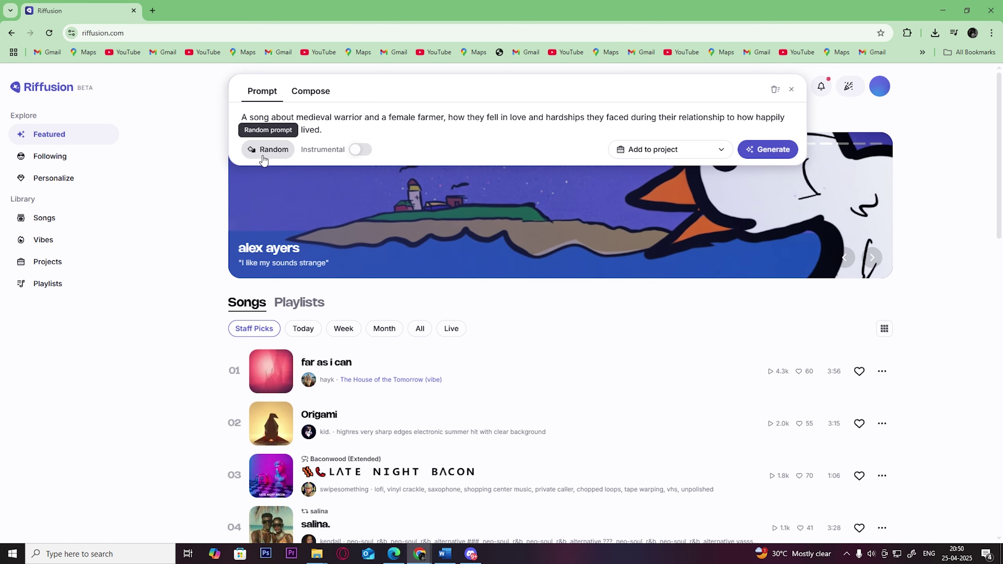
# Try random prompt suggestions in place of the medieval love song prompt
pyautogui.click(263, 159)
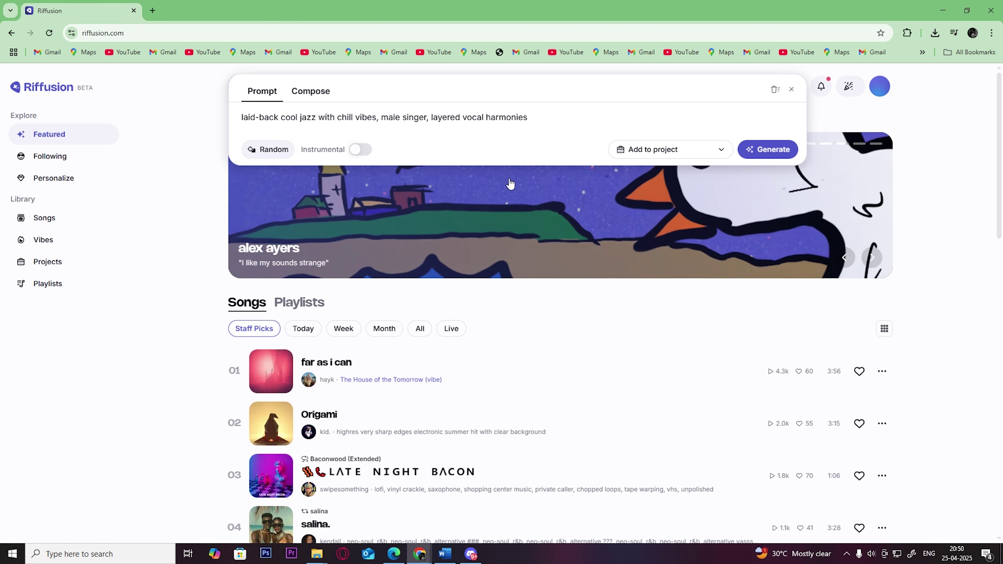
pyautogui.click(258, 158)
pyautogui.click(258, 155)
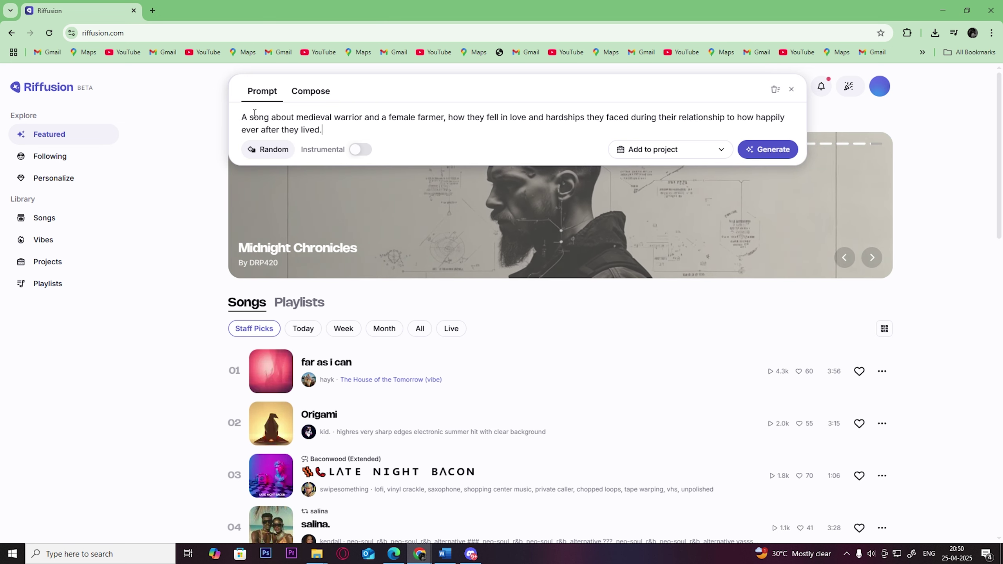
# In Compose mode, have Ghostwriter write lyrics about a medieval warrior and a female farmer, their love, hardships and happily ever after
pyautogui.click(309, 95)
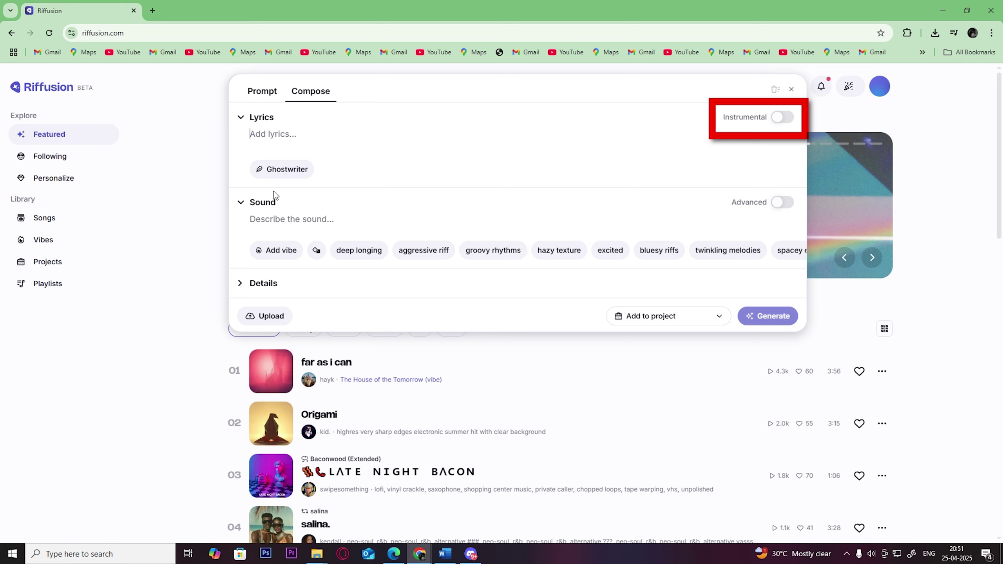
pyautogui.click(285, 170)
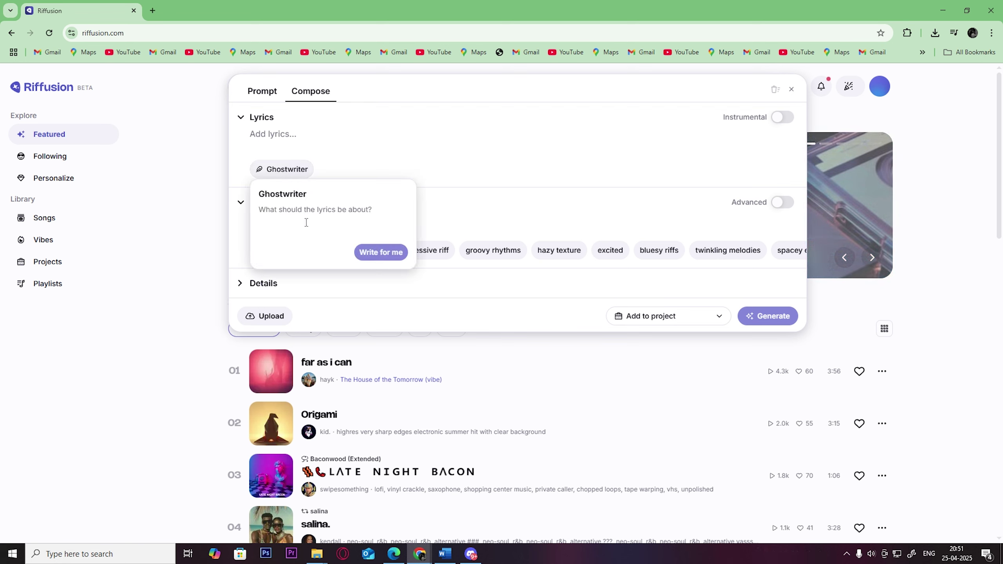
pyautogui.write('A song about medieval warrior and a female farmer, how they fell in love and hardships they faced during their relationship to how happily ever after they lived.')
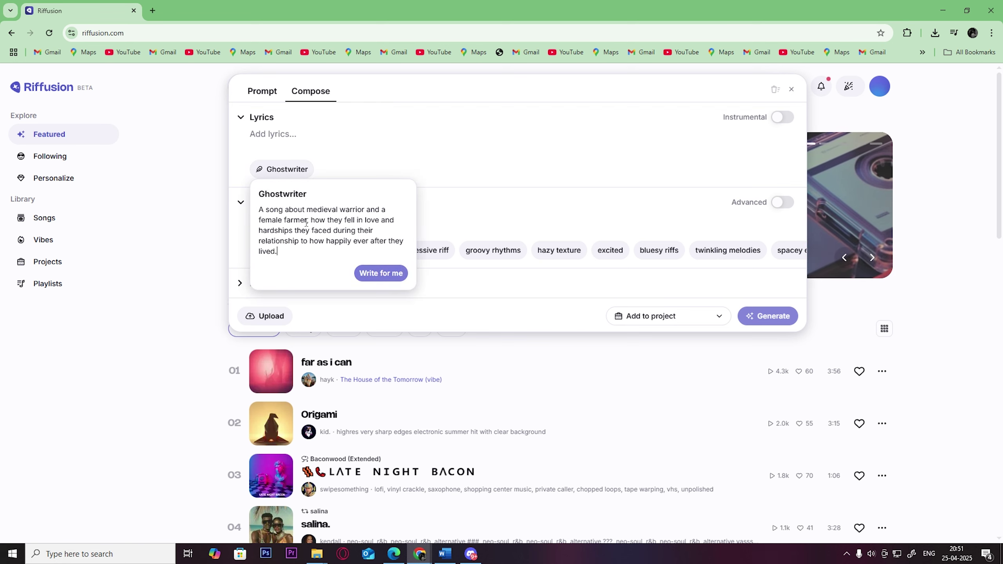
pyautogui.click(377, 278)
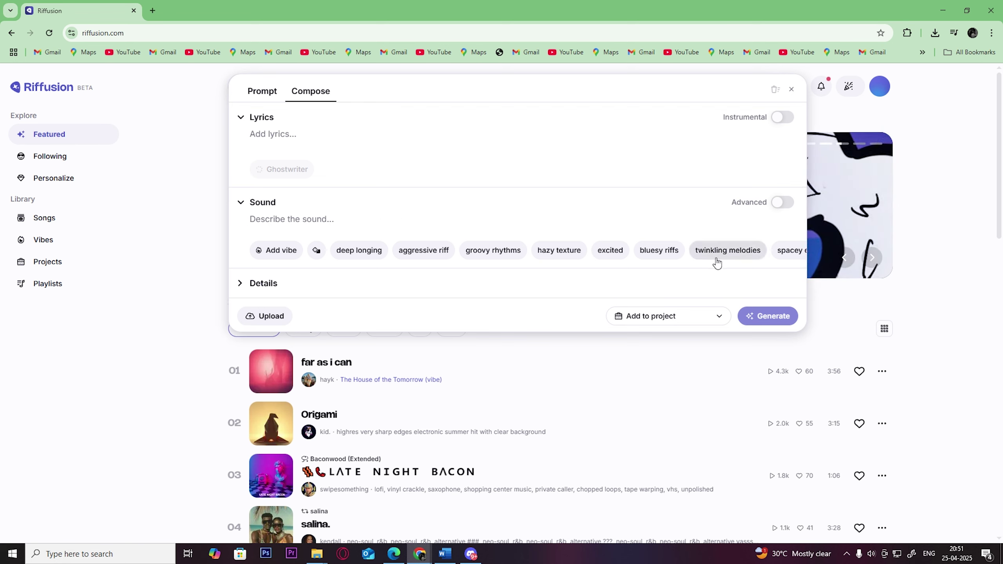
# Add spacey echo, atmospheric soundscape and twinkling melodies to the song's sound description and look through the generated lyrics
pyautogui.click(785, 253)
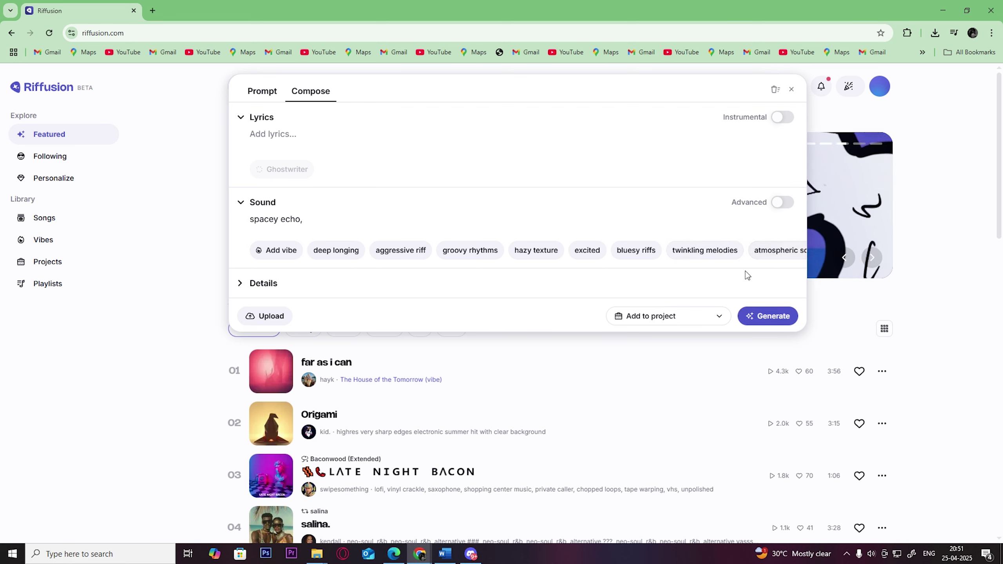
pyautogui.click(770, 258)
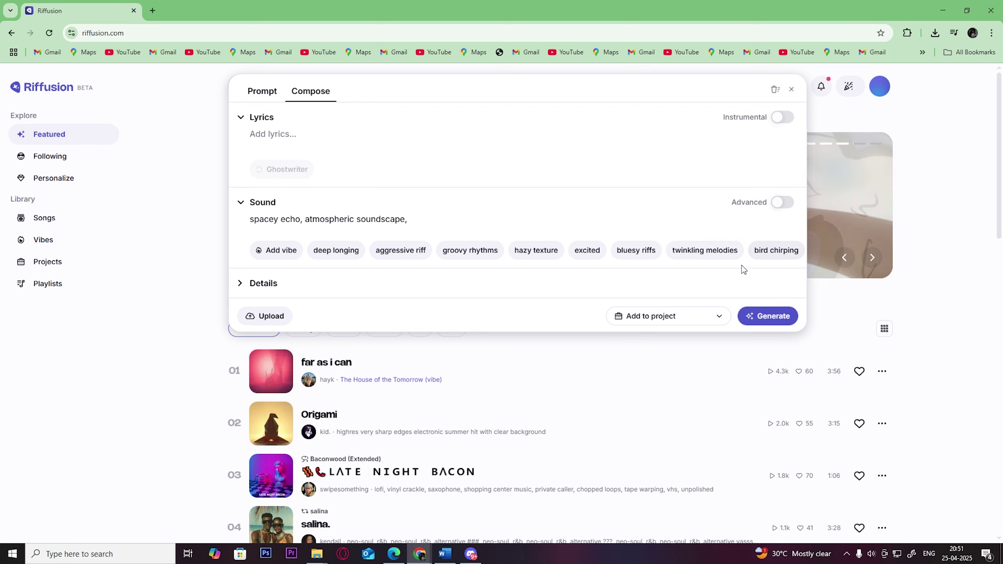
pyautogui.scroll(3, 757, 388)
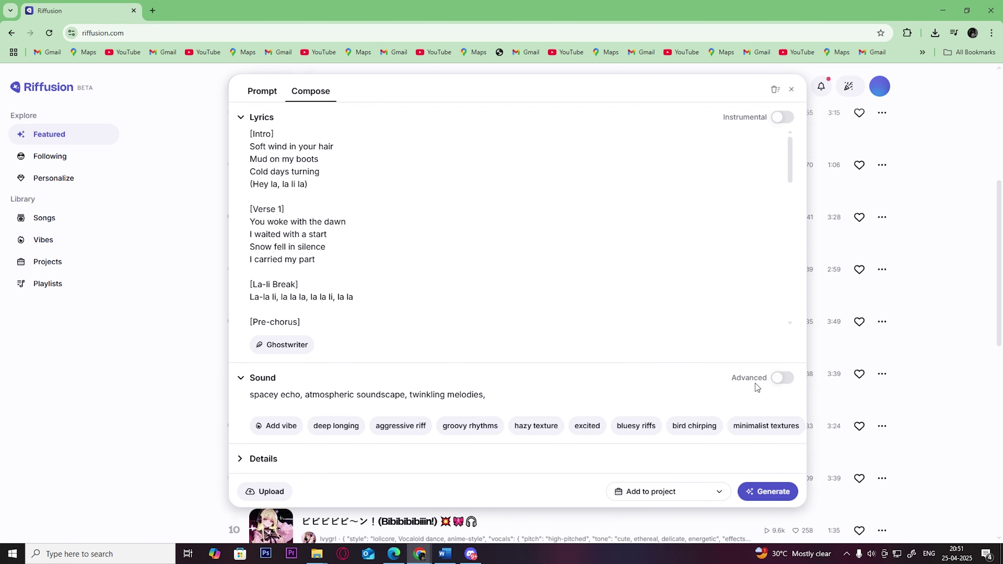
pyautogui.scroll(-3, 633, 431)
pyautogui.scroll(4, 566, 437)
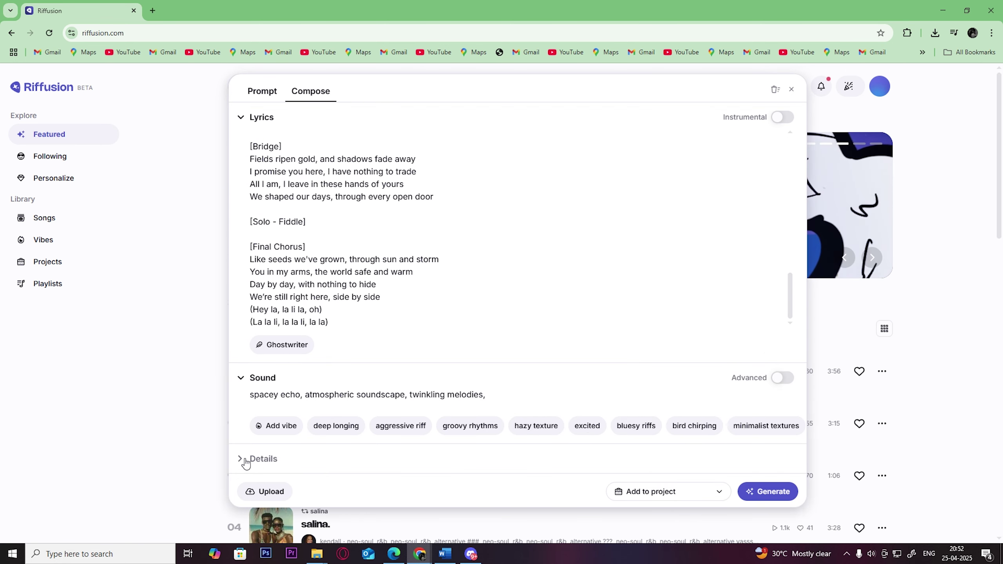
# Check the optional song title field under Details and the file picker for uploading audio
pyautogui.click(246, 463)
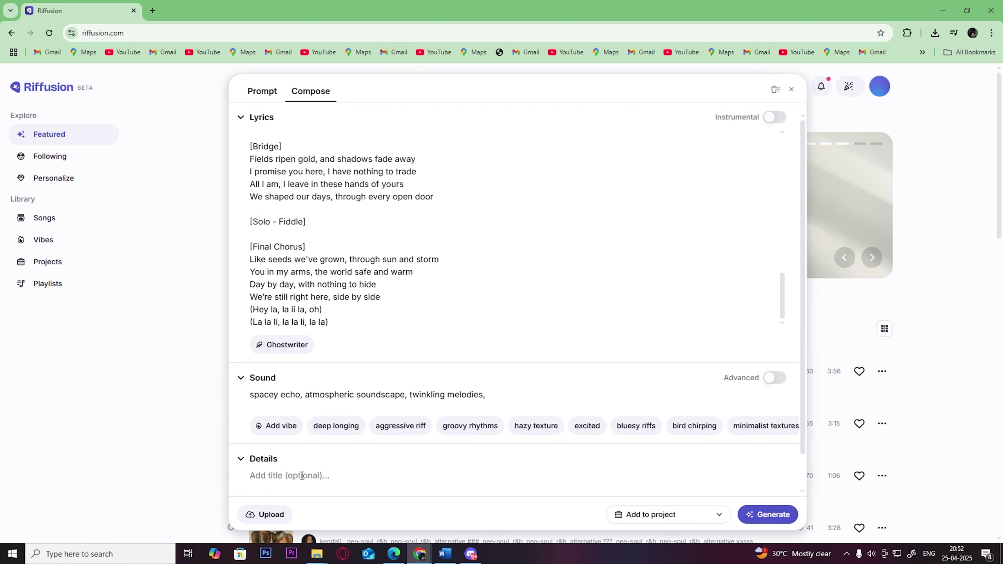
pyautogui.click(242, 459)
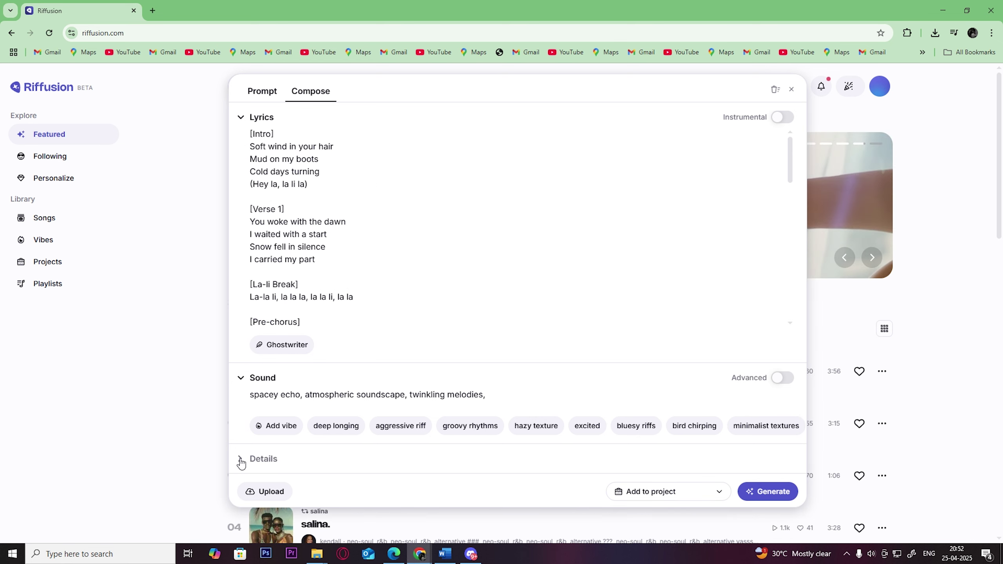
pyautogui.click(252, 494)
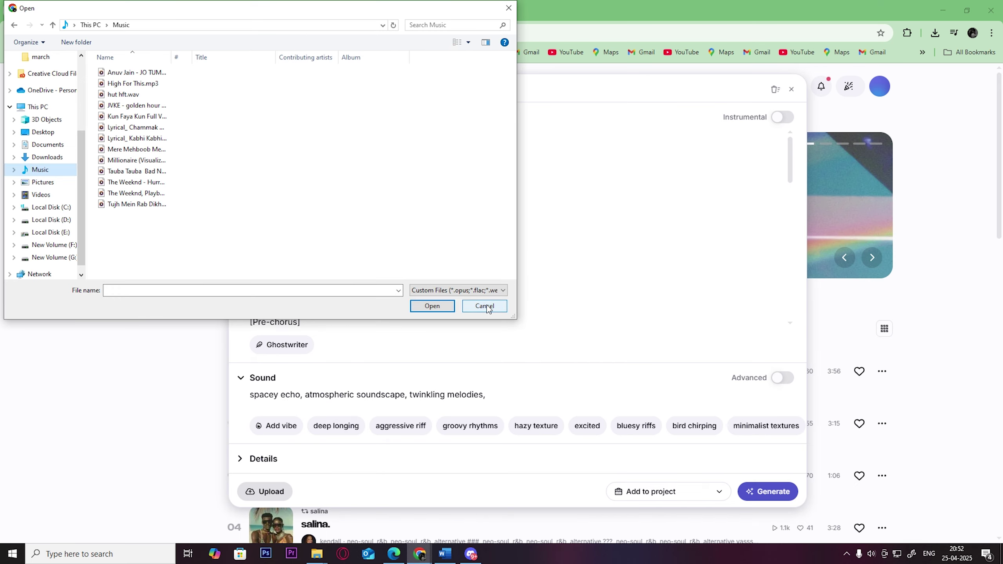
pyautogui.click(487, 307)
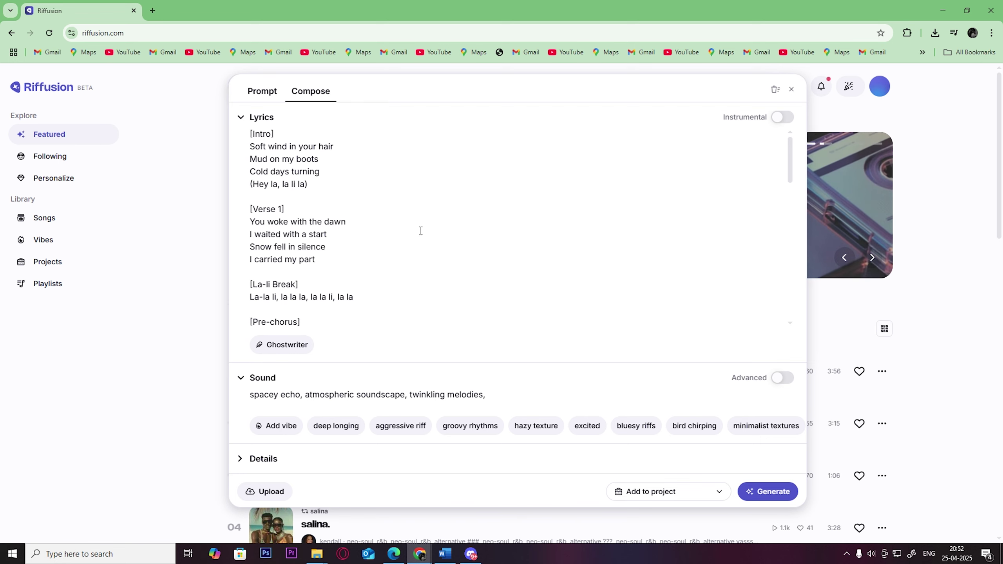
# Skim the lyrics once more and generate the song from the composed lyrics and sound description
pyautogui.scroll(-2, 630, 245)
pyautogui.scroll(3, 629, 245)
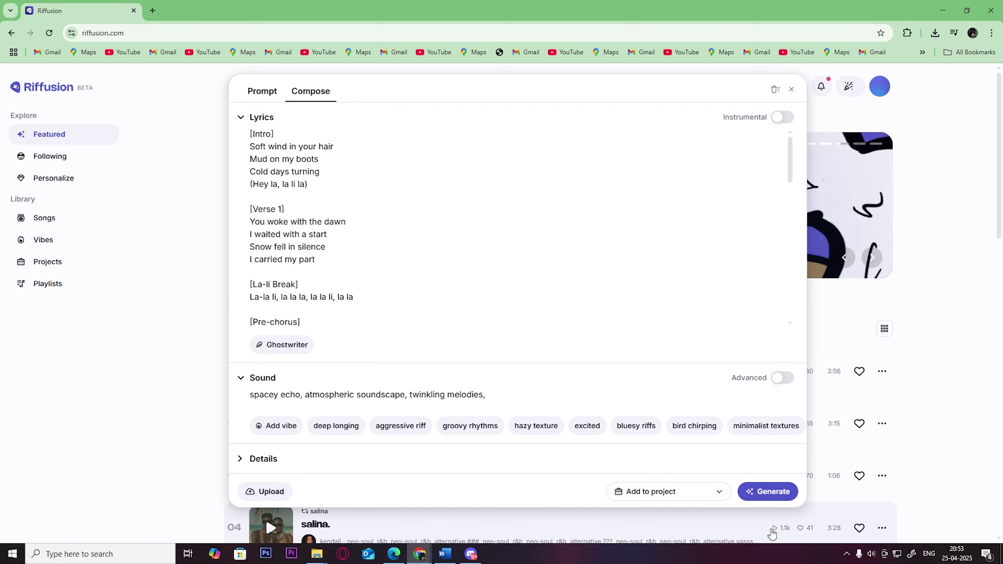
pyautogui.click(762, 493)
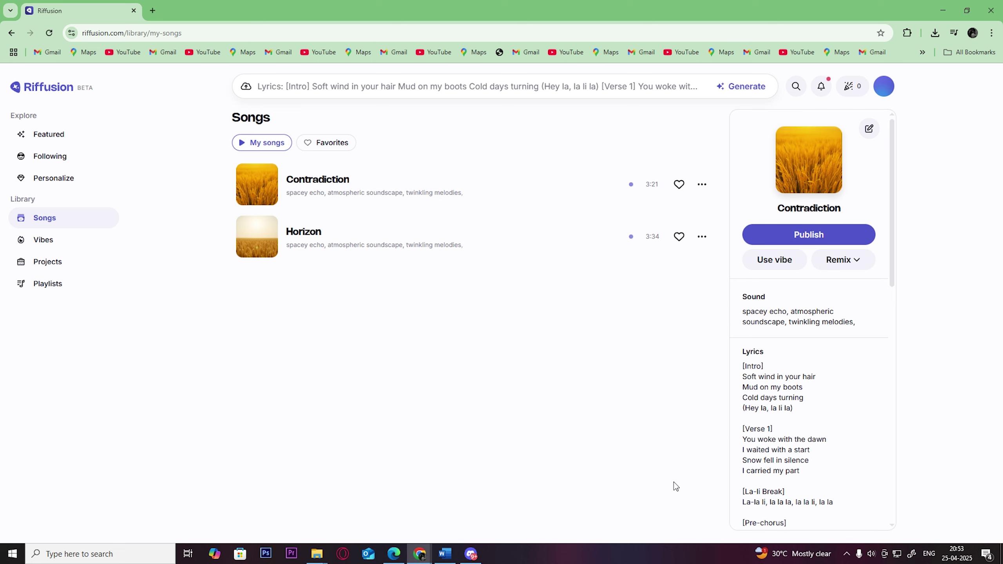
# Play the generated song Contradiction, pause it, skip to near its end and resume playback
pyautogui.click(257, 192)
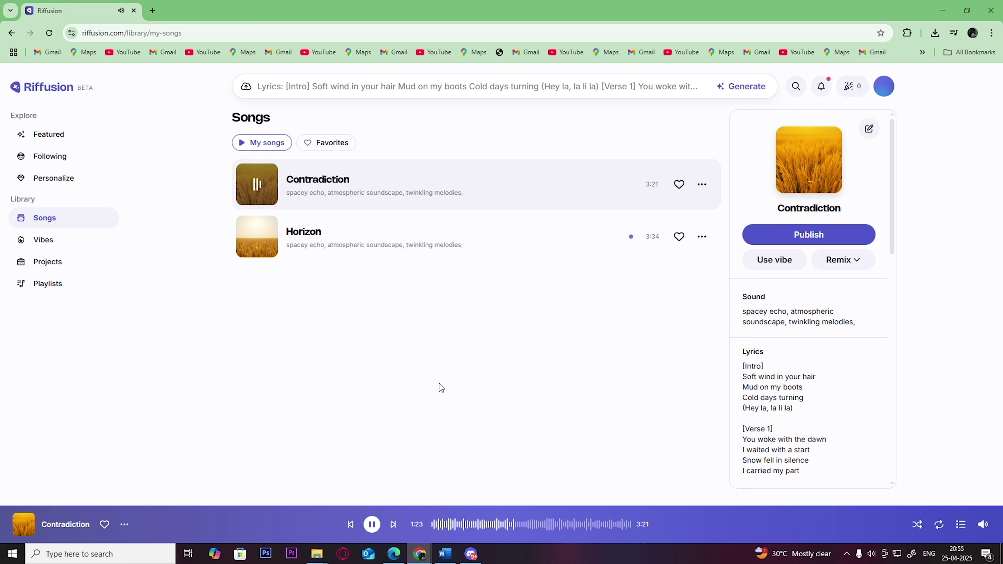
pyautogui.click(375, 524)
pyautogui.click(628, 524)
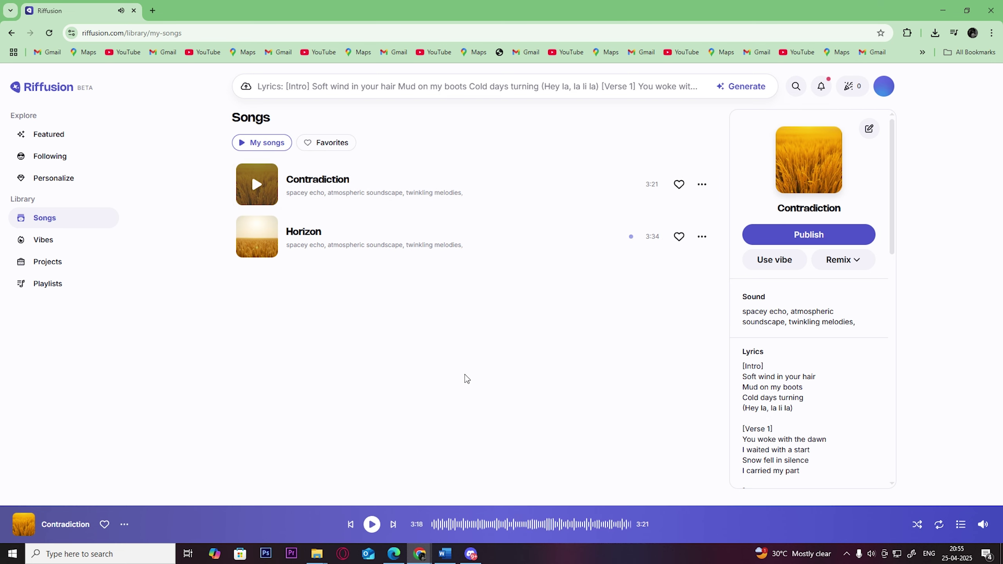
pyautogui.click(627, 527)
pyautogui.click(372, 527)
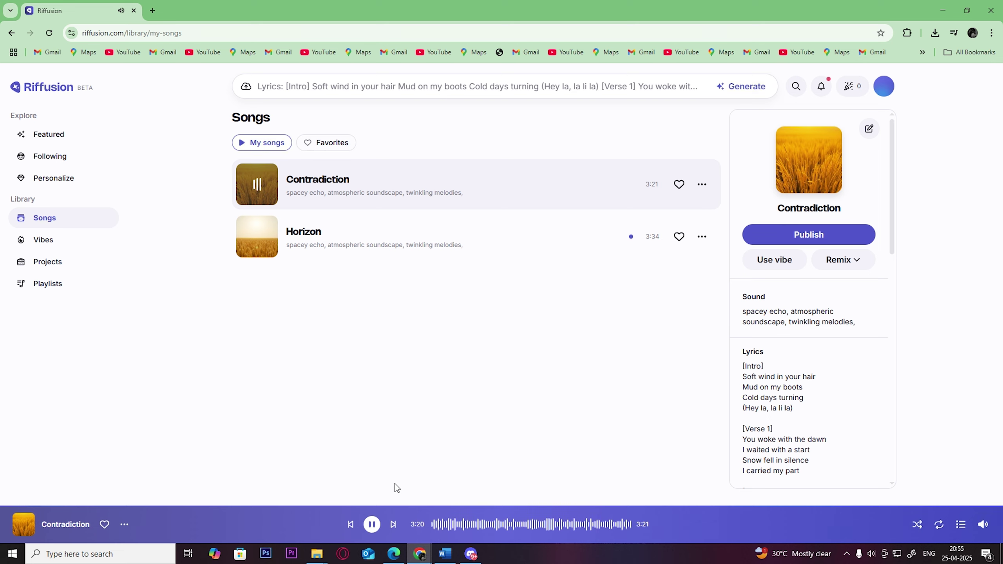
# Play the generated song Horizon, pause it briefly, return to its beginning and resume playback
pyautogui.click(254, 227)
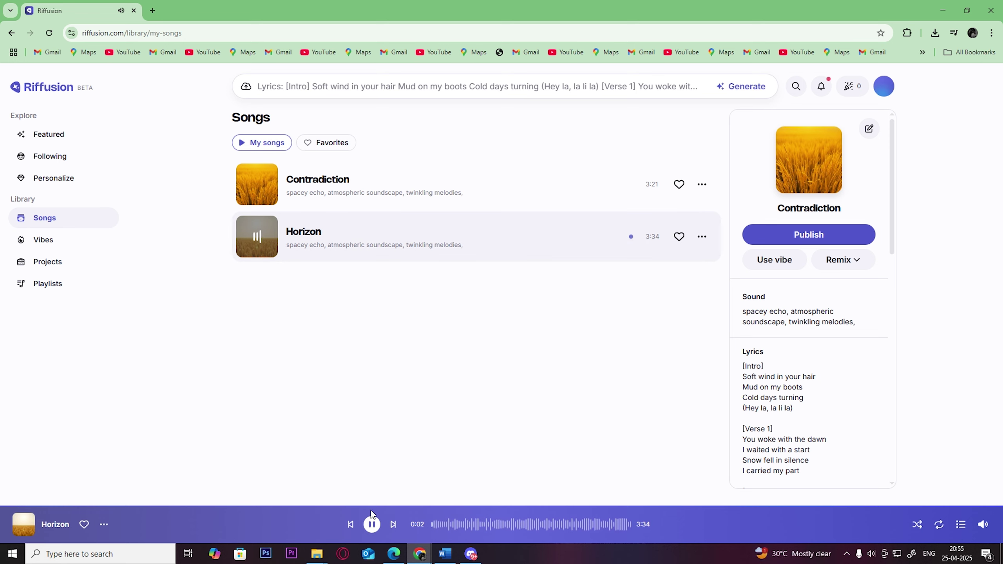
pyautogui.click(373, 524)
pyautogui.moveTo(433, 527); pyautogui.dragTo(430, 464)
pyautogui.click(256, 236)
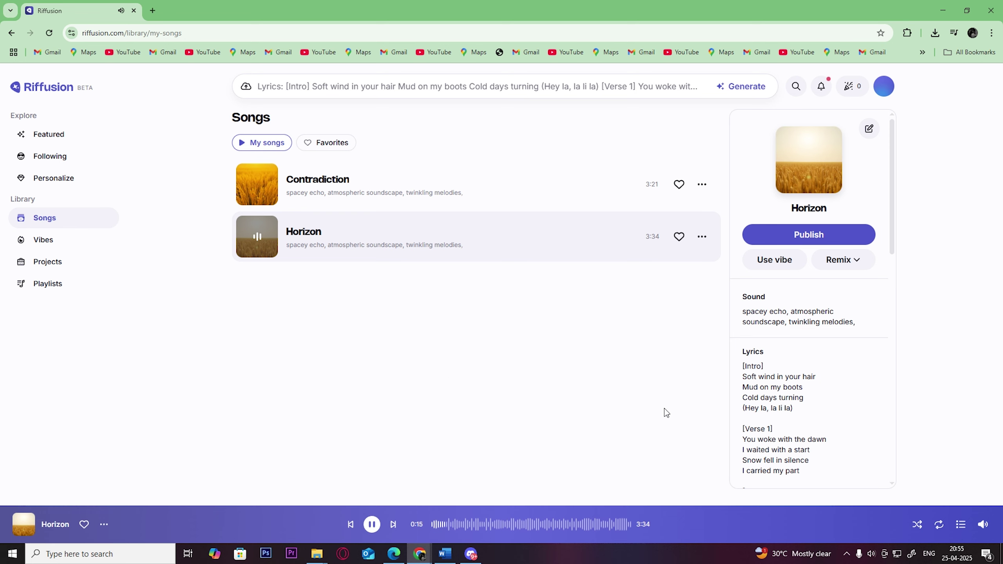
# Follow the lyrics of Horizon through the second verse while it plays and pause the song
pyautogui.scroll(-5, 852, 381)
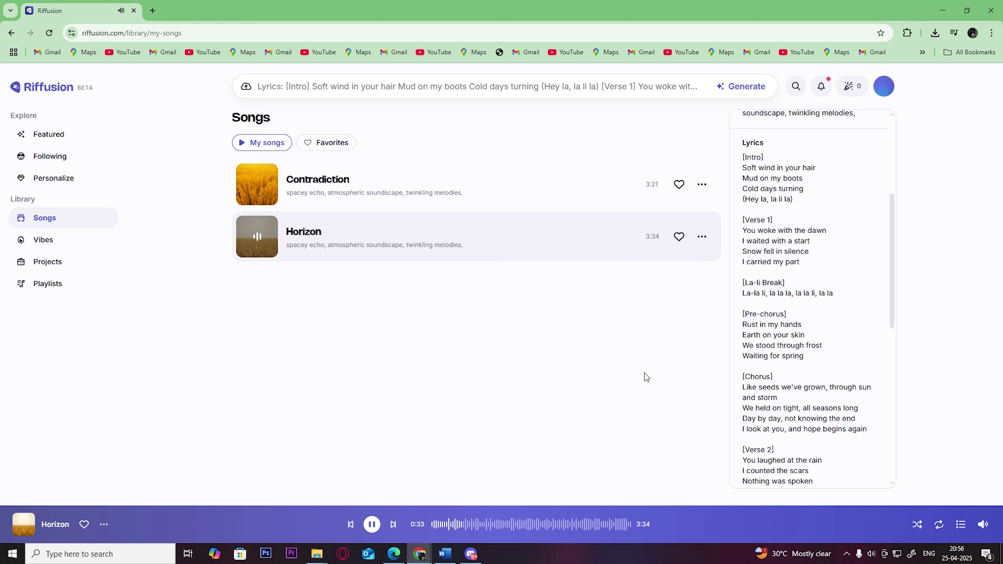
pyautogui.scroll(-3, 850, 348)
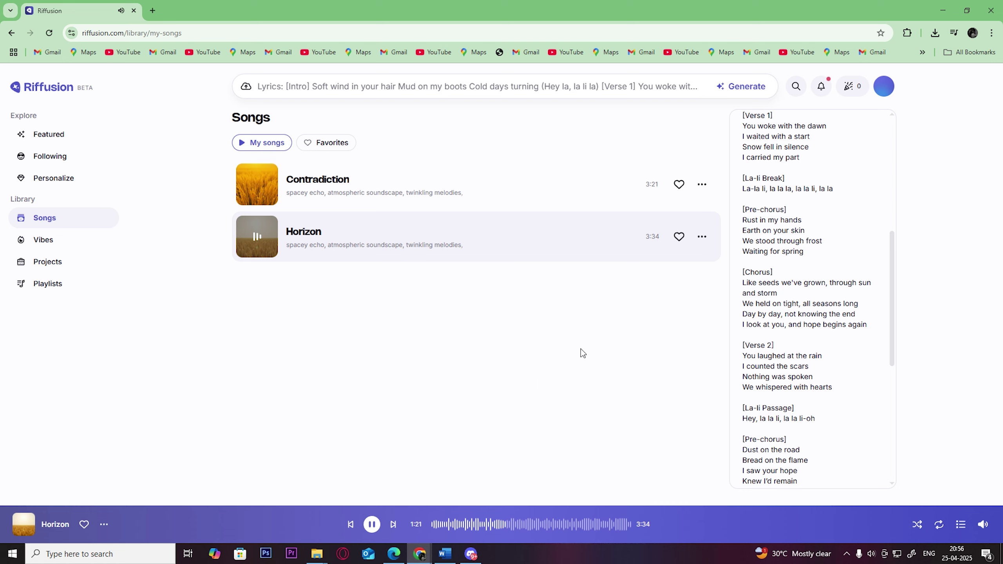
pyautogui.click(373, 524)
pyautogui.scroll(7, 878, 282)
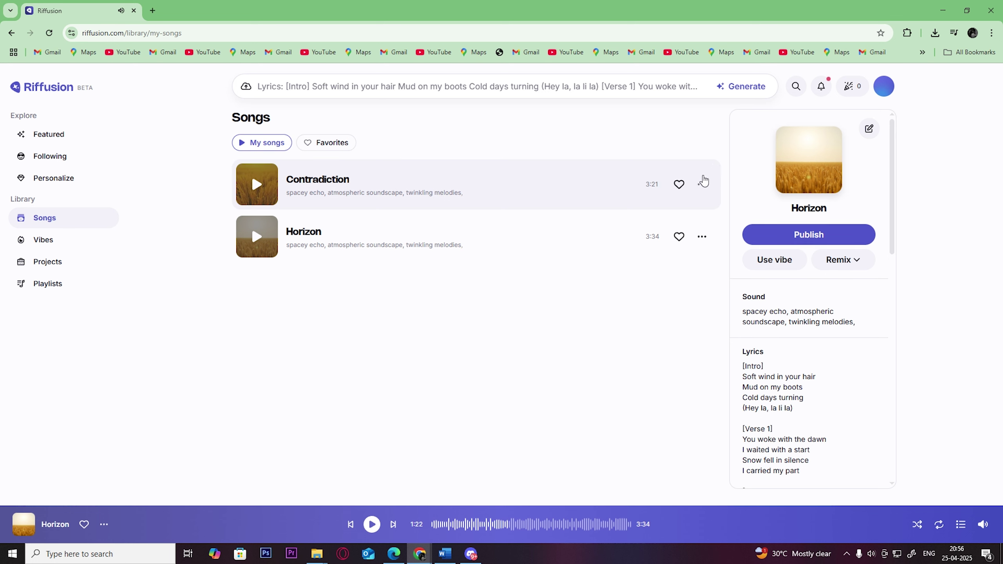
# Open the details of the song Contradiction for editing and bring up the image prompt for its cover art
pyautogui.click(702, 184)
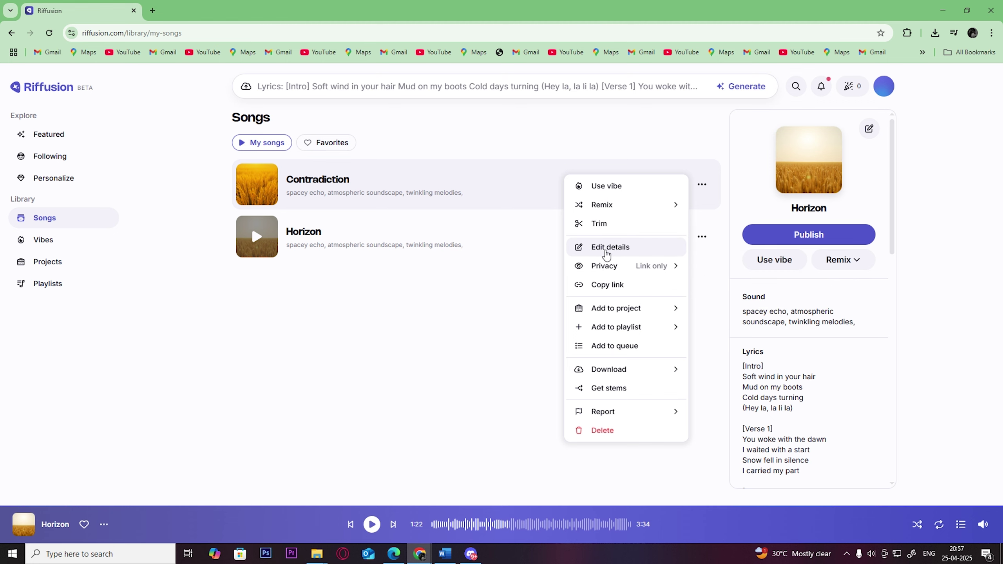
pyautogui.click(597, 254)
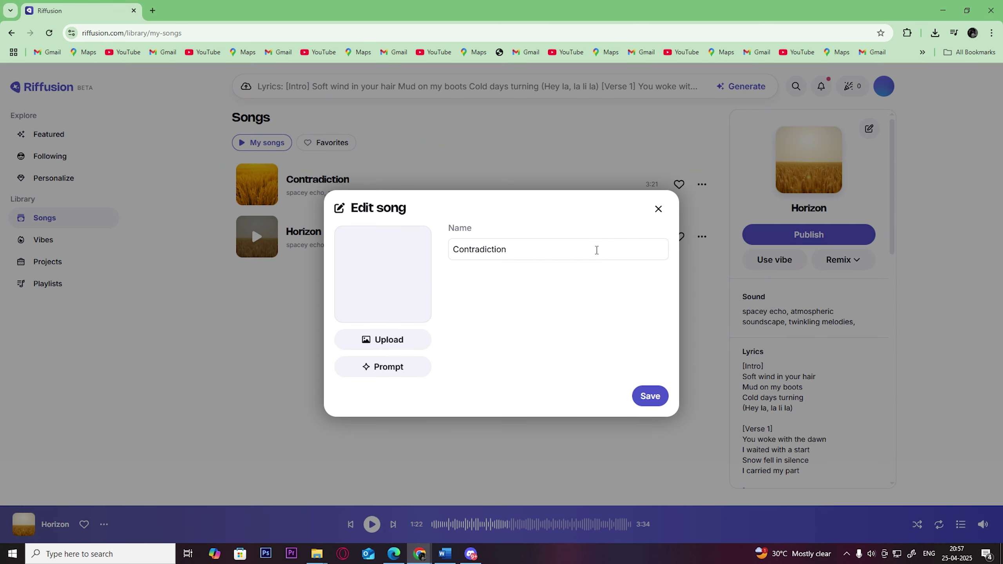
pyautogui.click(379, 371)
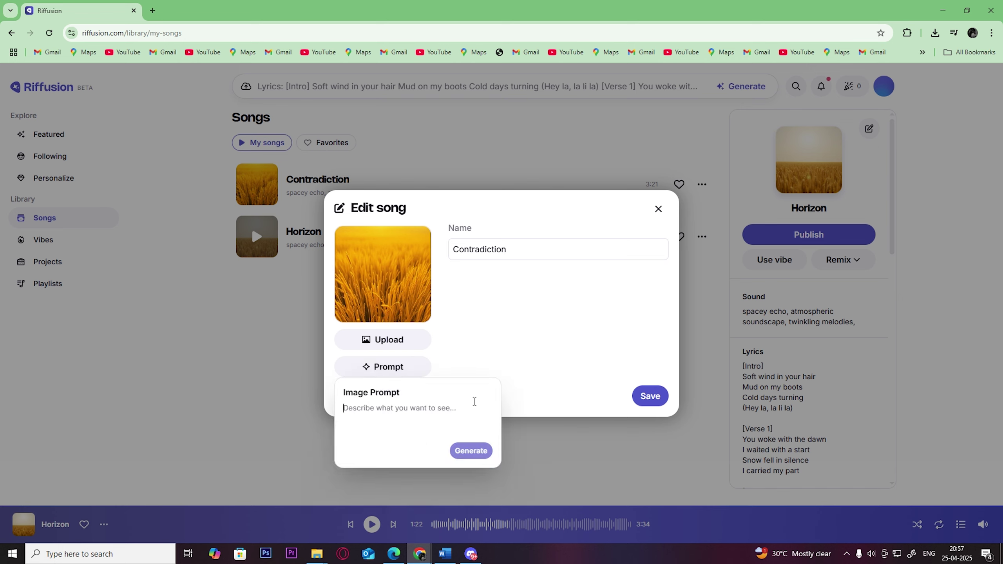